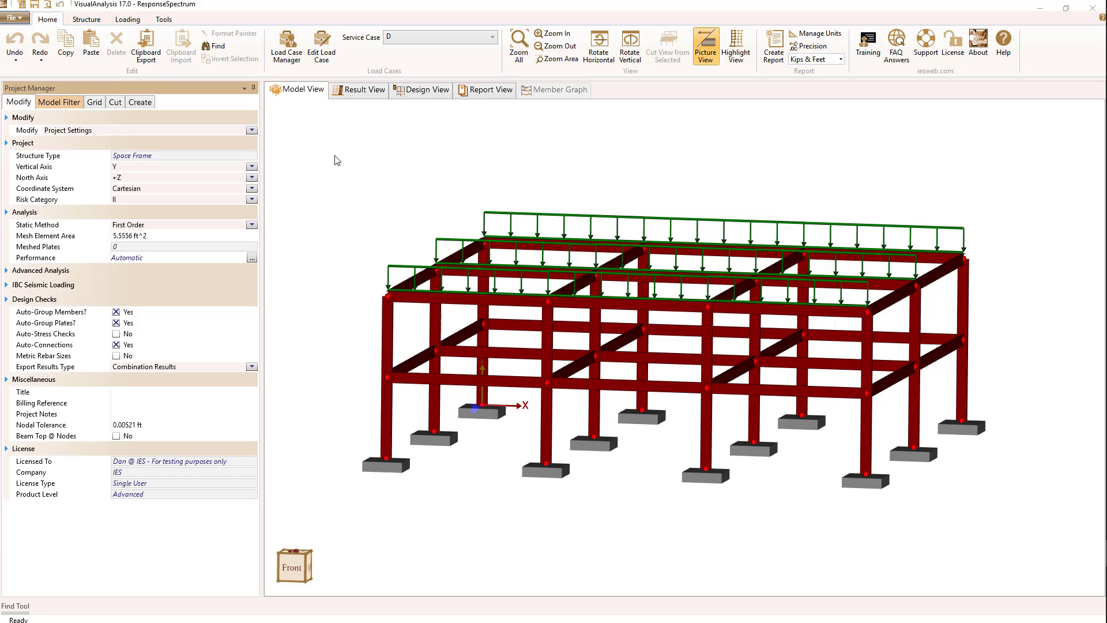
# Review the mode count, starting frequency and additional mass settings of Mode Shape Set 1 among the dynamic load cases
pyautogui.click(292, 60)
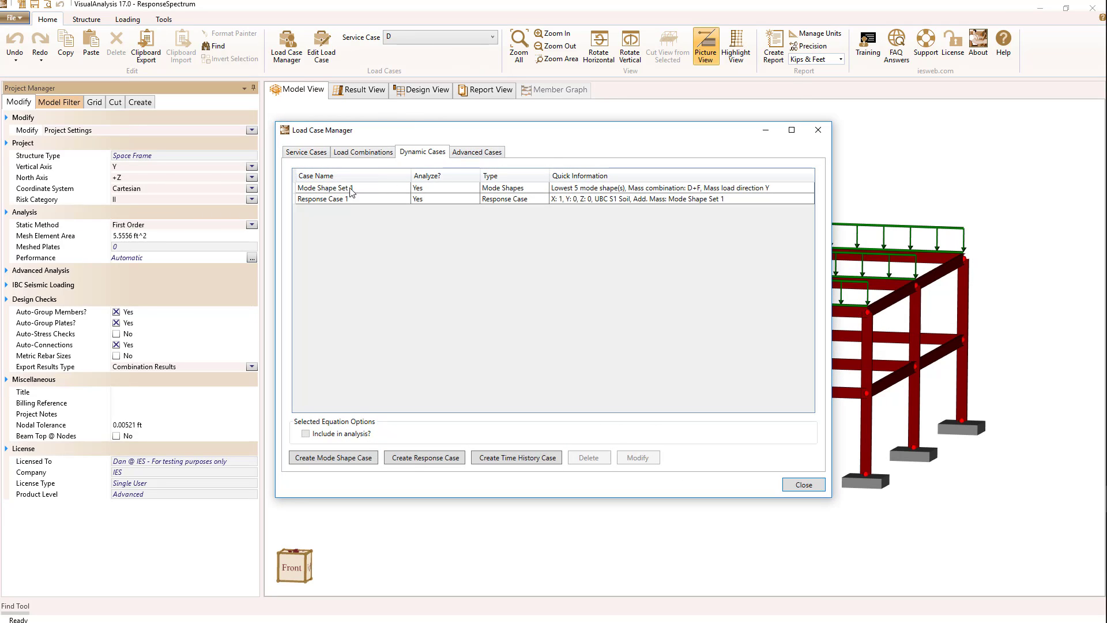
pyautogui.doubleClick(351, 190)
pyautogui.click(558, 283)
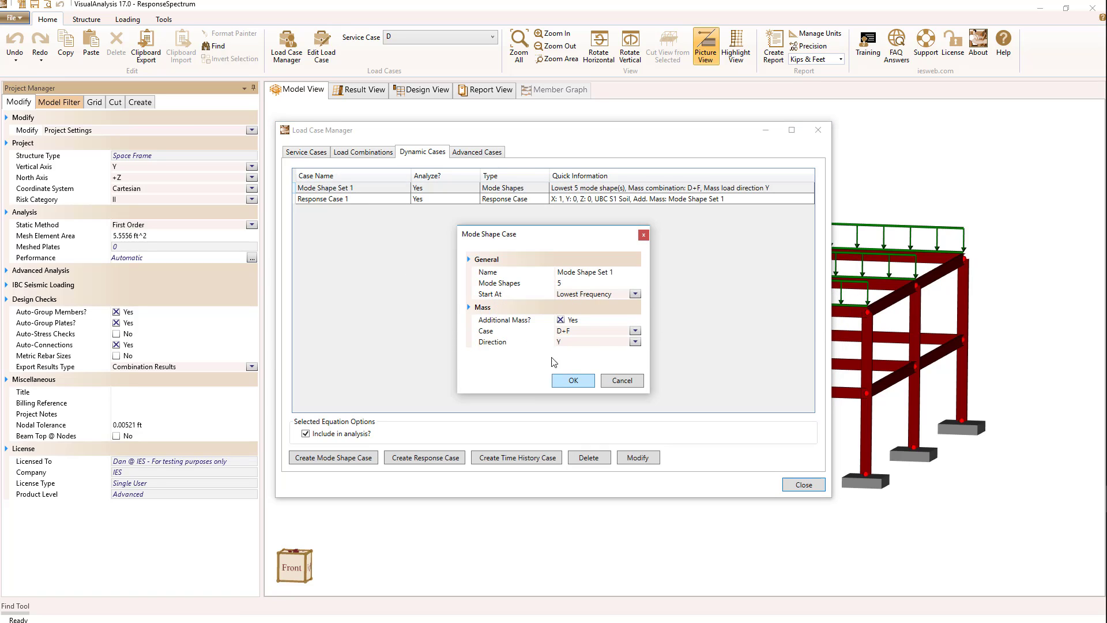
pyautogui.click(572, 380)
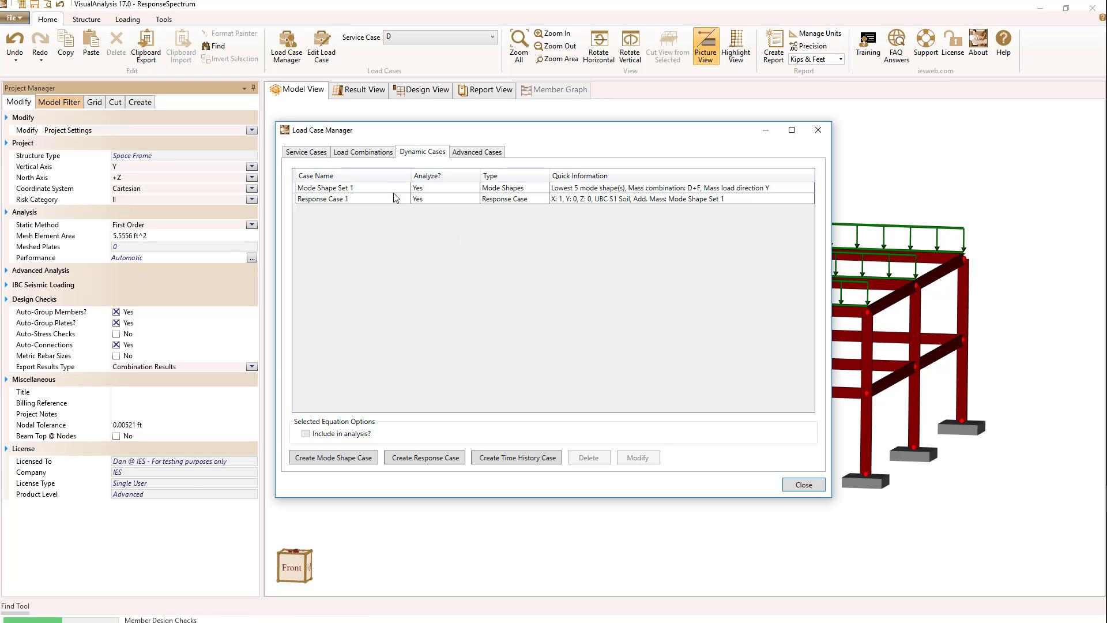
# Review Response Case 1's response spectrum and directional scale factors, then accept the settings and leave the load case manager
pyautogui.doubleClick(398, 199)
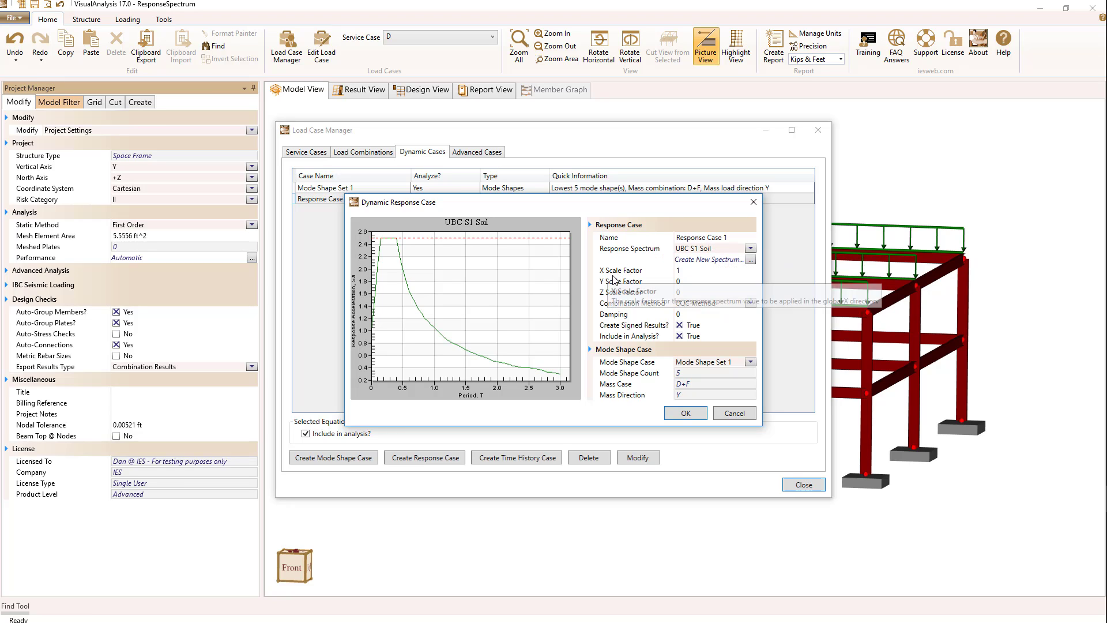
pyautogui.click(689, 272)
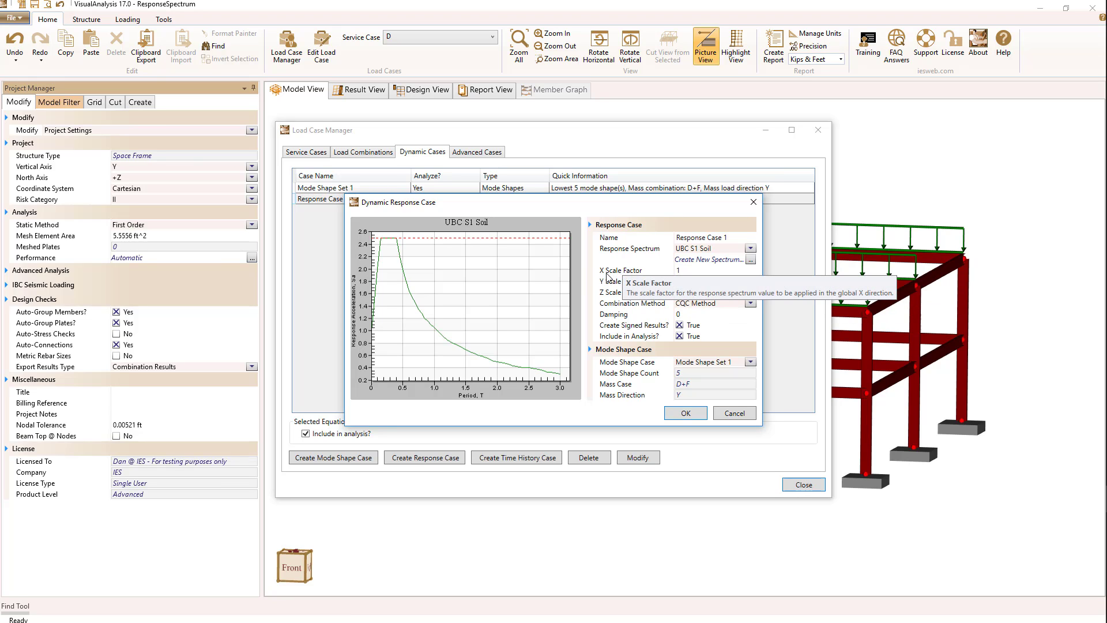
pyautogui.click(682, 412)
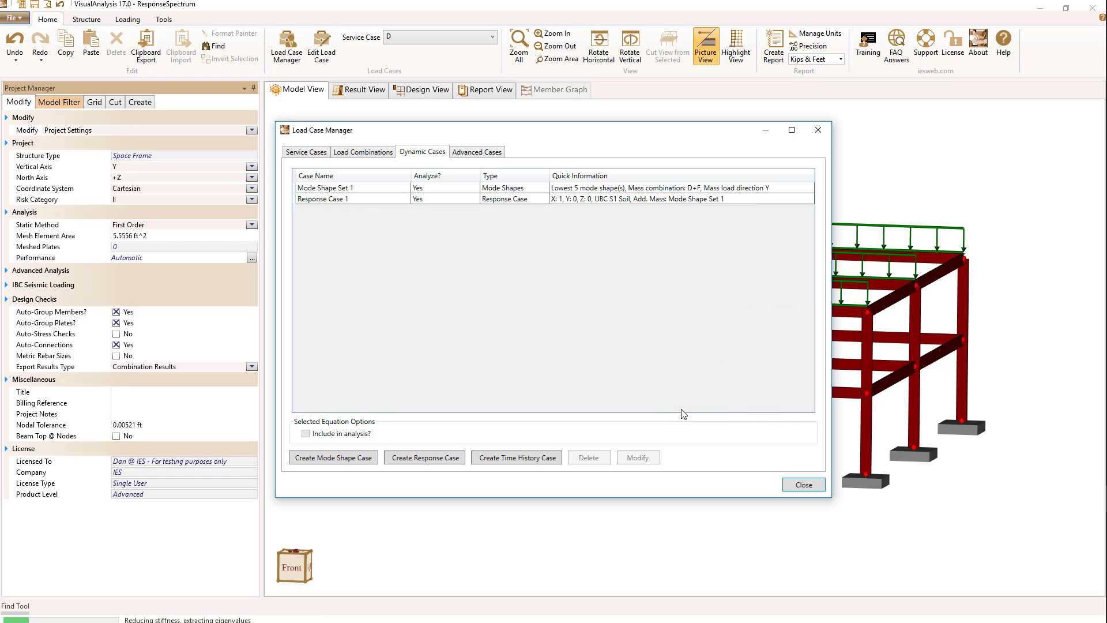
pyautogui.click(800, 484)
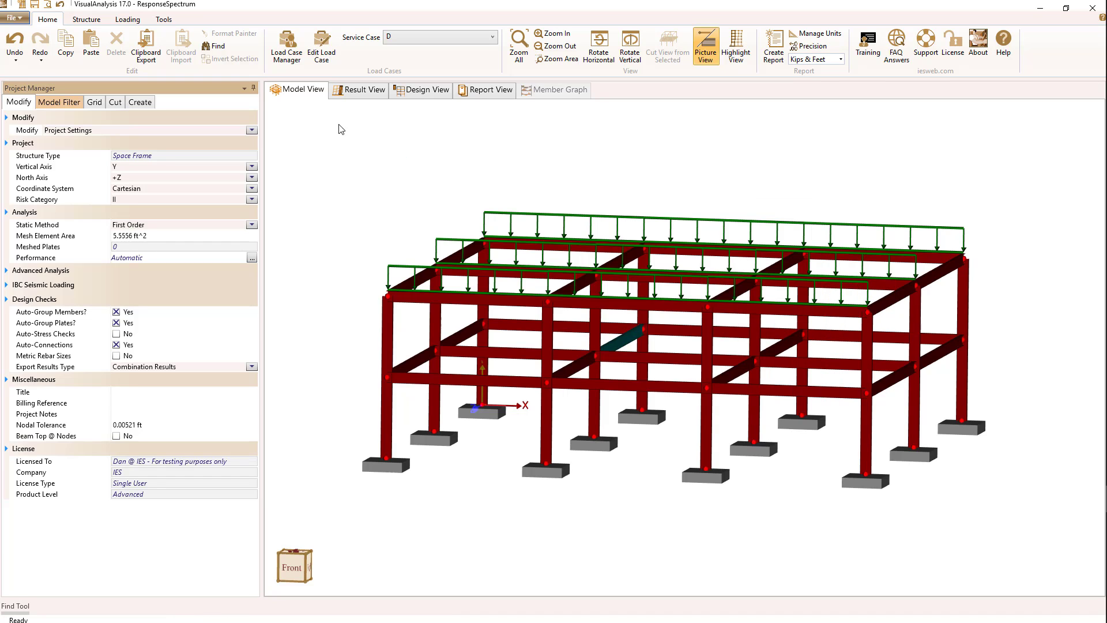
# Display the analysis results for Response Case 1
pyautogui.click(357, 91)
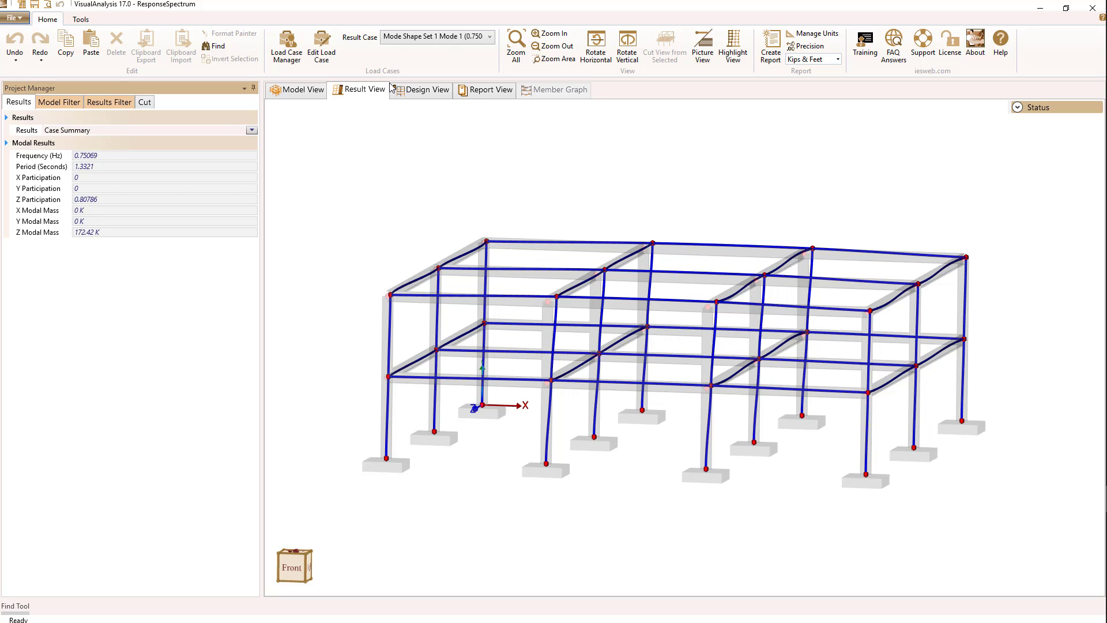
pyautogui.click(411, 38)
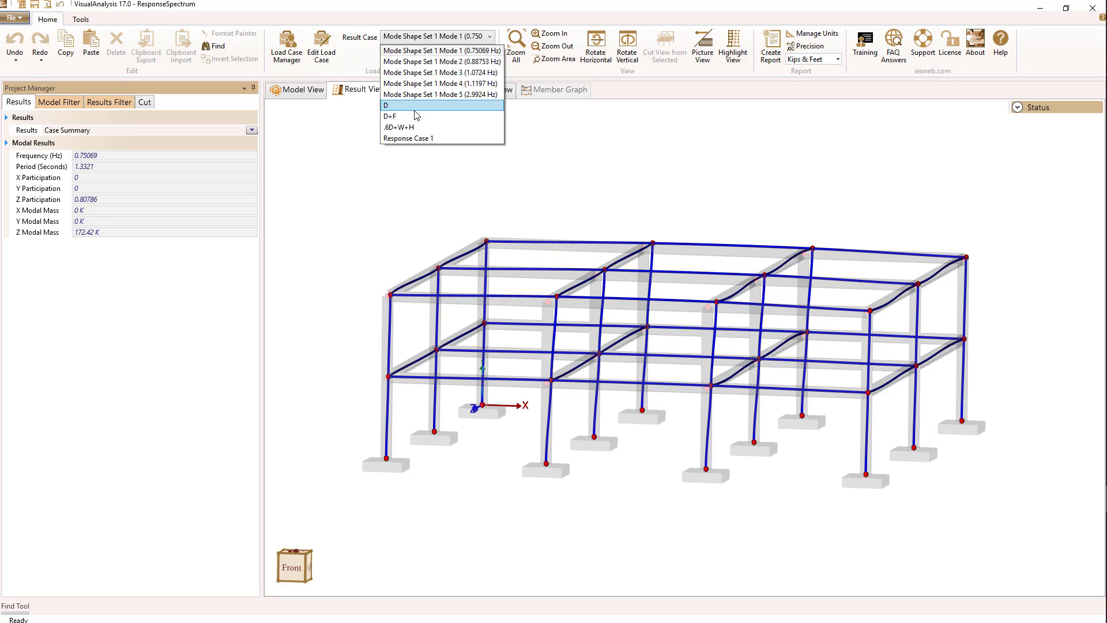
pyautogui.click(429, 140)
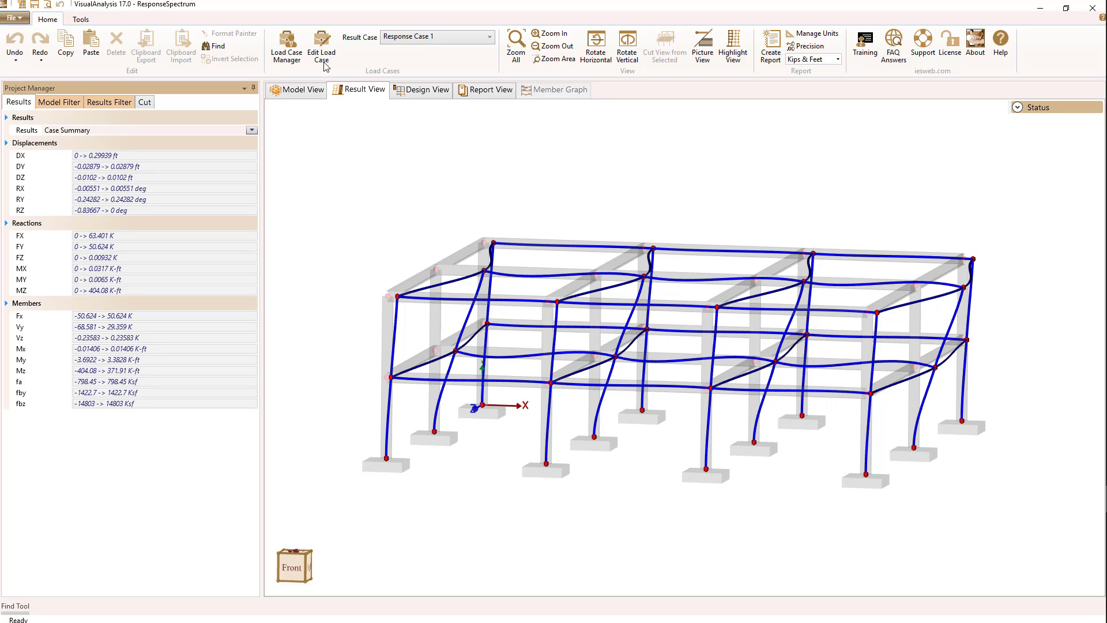
# Check the combination method and signed results option of Response Case 1, accept them and leave the load case manager
pyautogui.click(293, 53)
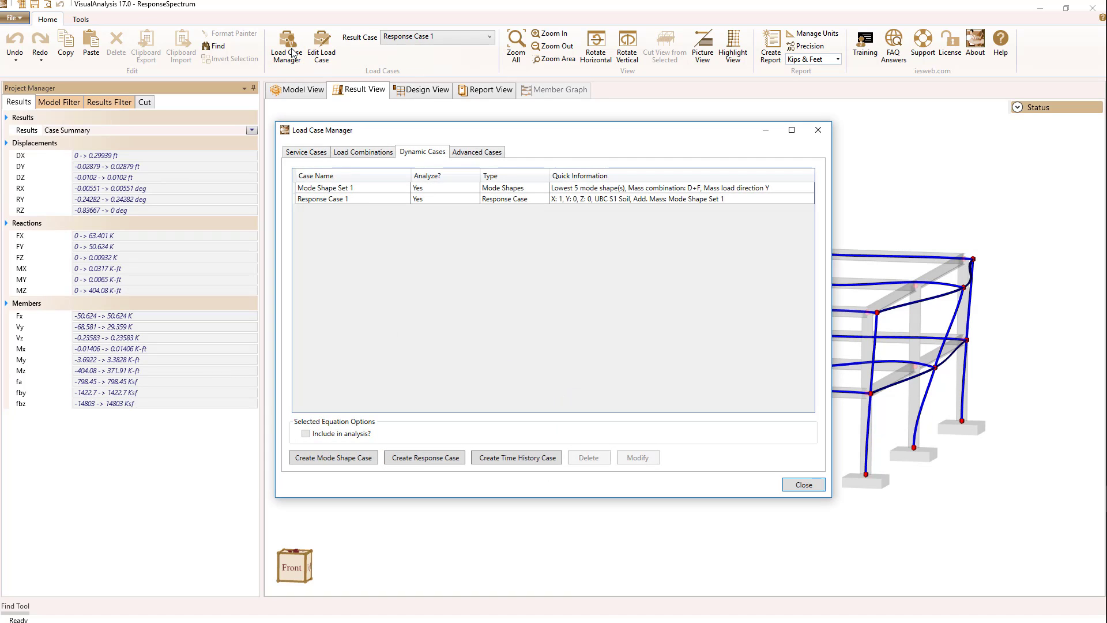
pyautogui.click(404, 200)
pyautogui.doubleClick(404, 200)
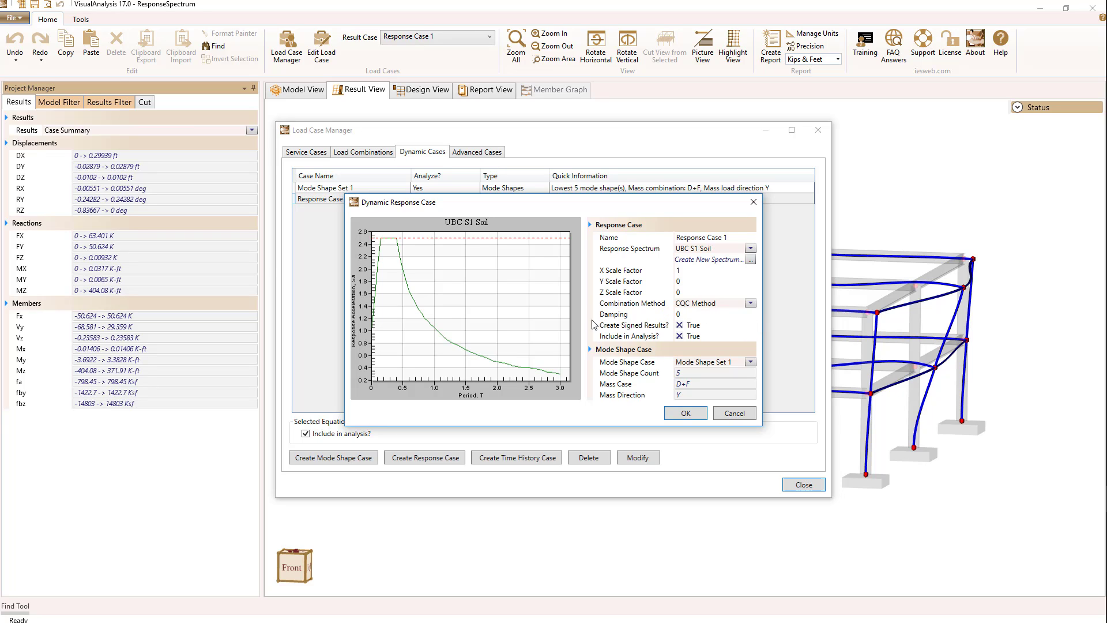
pyautogui.moveTo(612, 329)
pyautogui.click(699, 412)
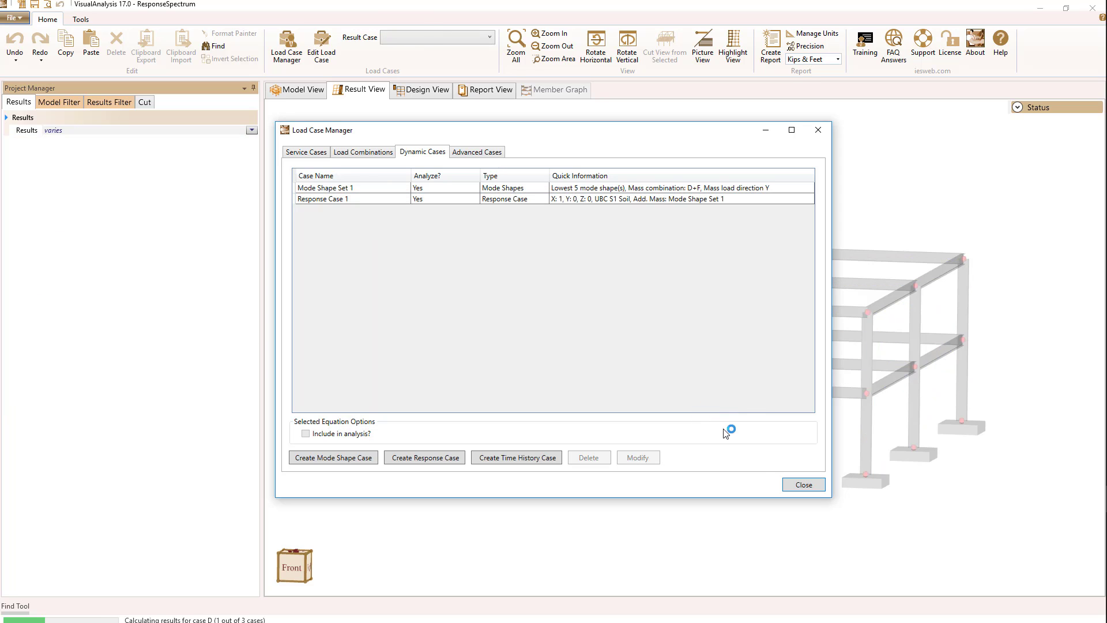
pyautogui.click(804, 484)
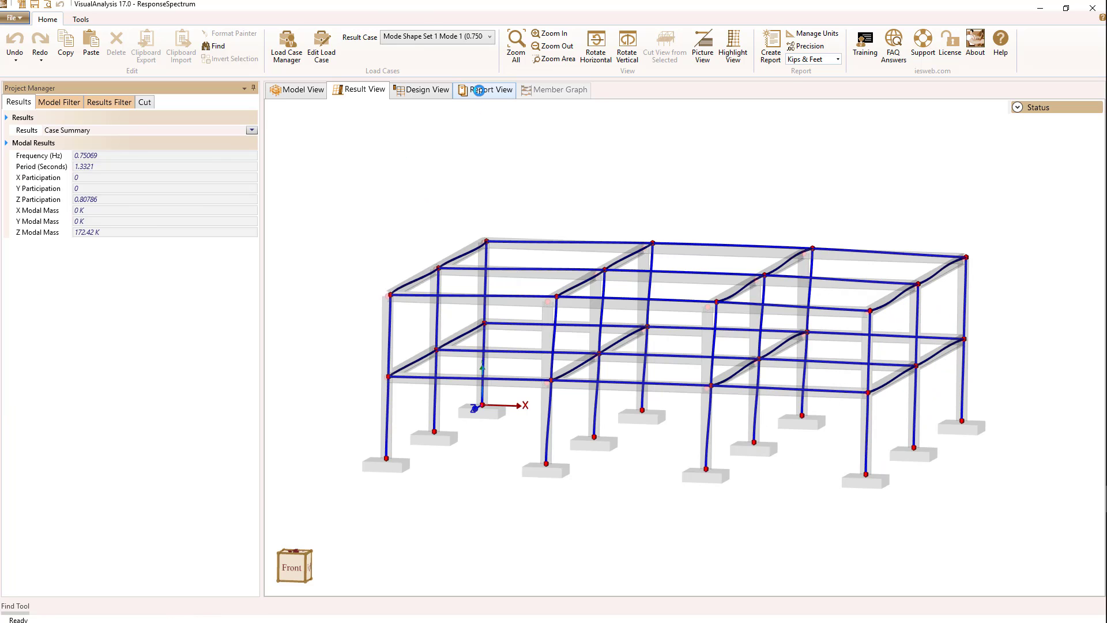
# Add the Response Case Factors and Response Spectrum Base Shear Results tables to the report
pyautogui.click(478, 92)
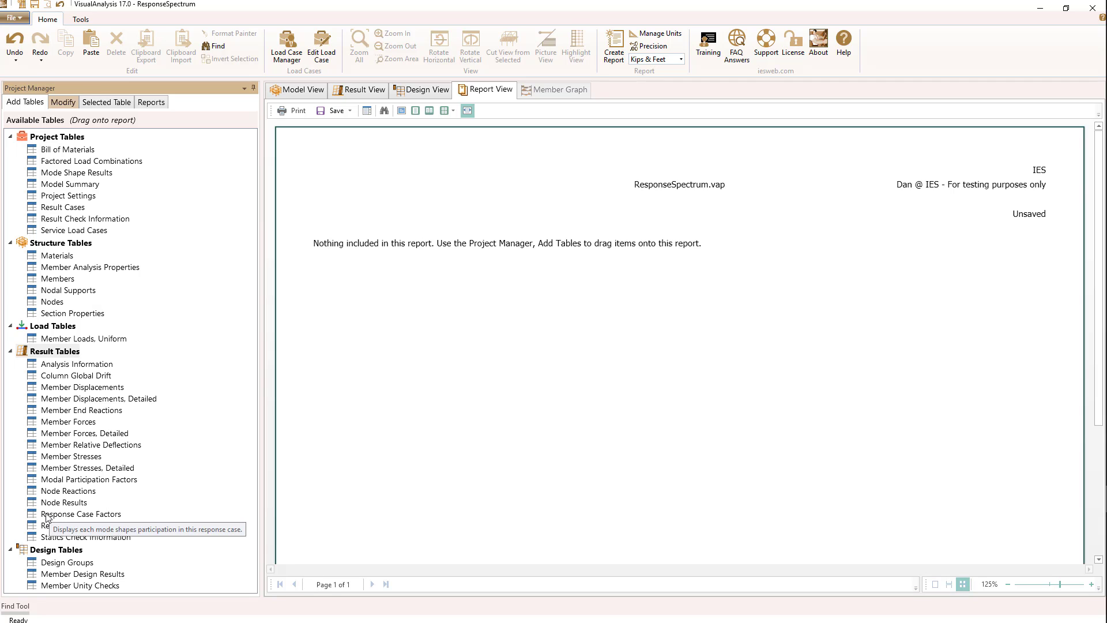
pyautogui.moveTo(57, 515); pyautogui.dragTo(604, 260)
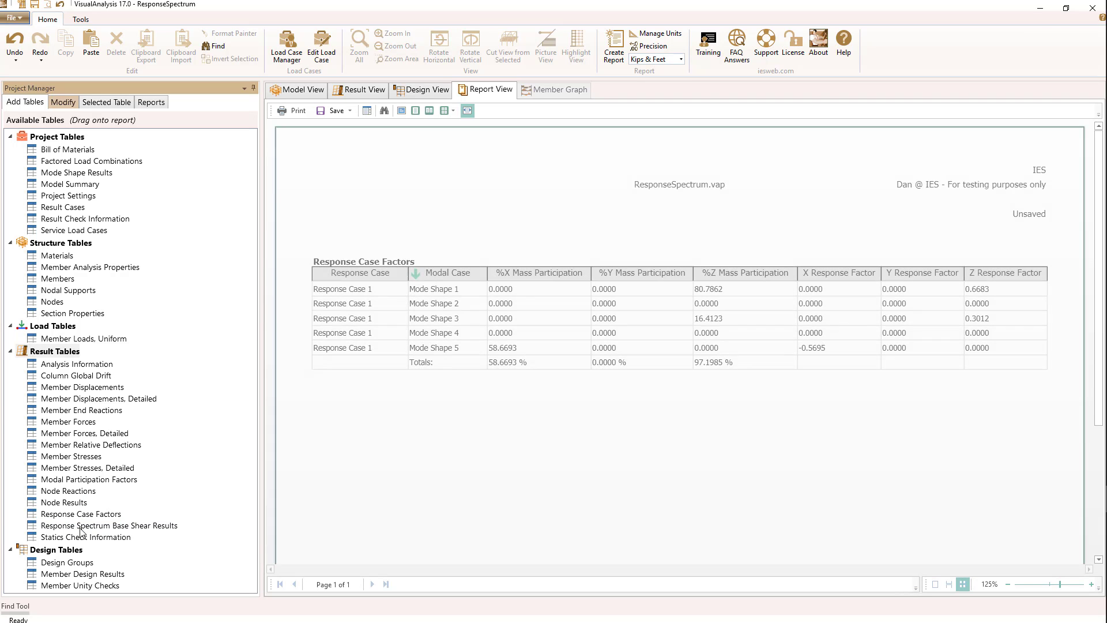
pyautogui.moveTo(81, 527); pyautogui.dragTo(546, 477)
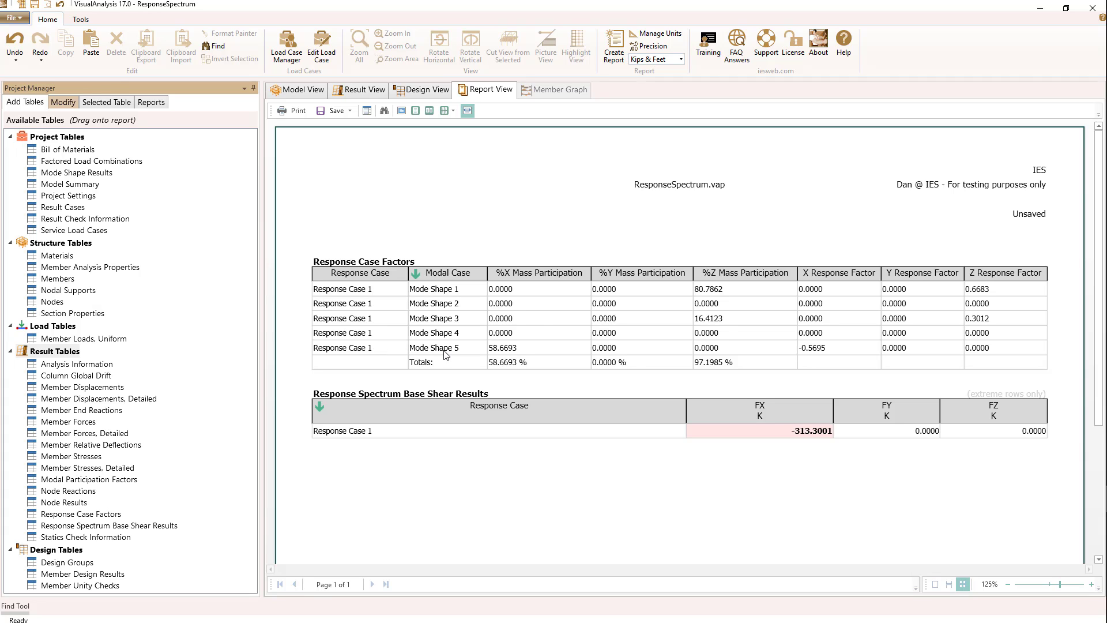
# Examine the frequencies of the five modes in the list of result cases
pyautogui.click(360, 92)
pyautogui.click(426, 36)
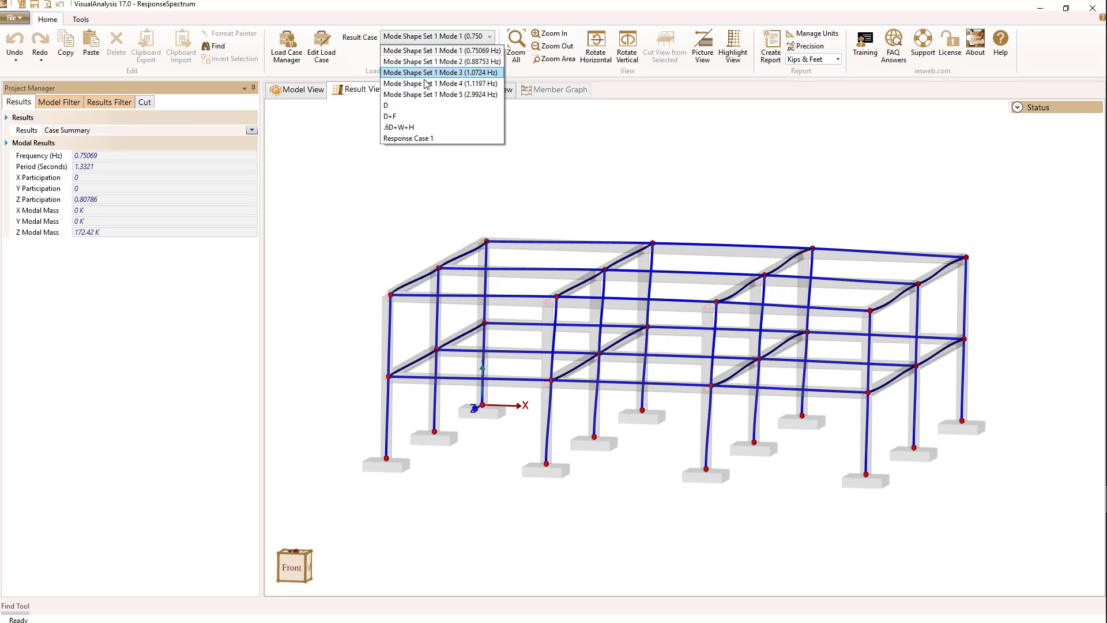
pyautogui.click(582, 154)
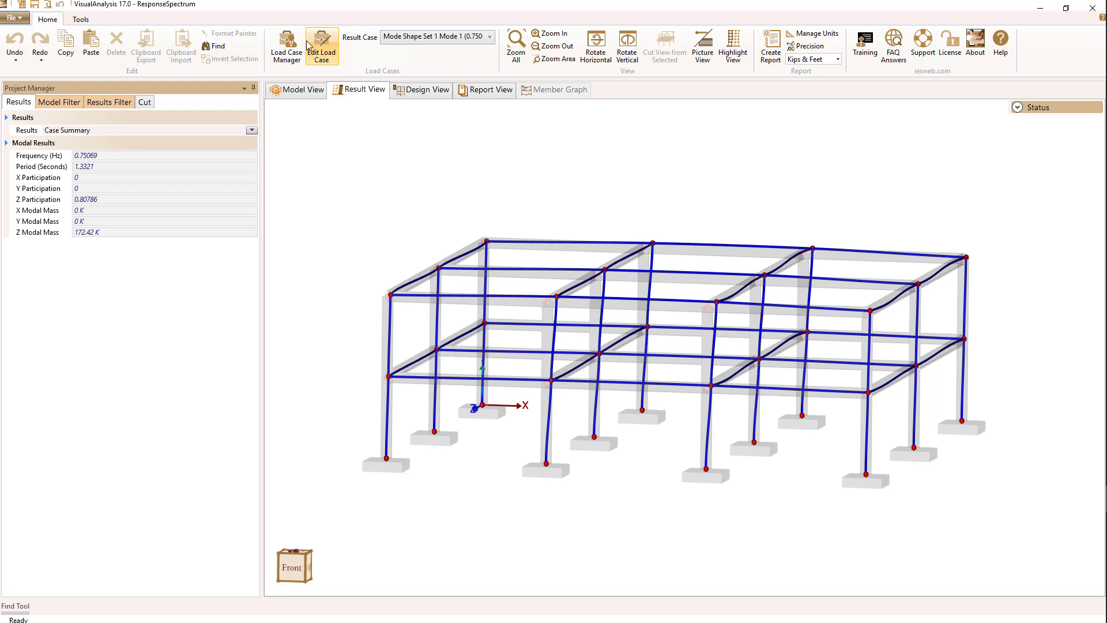
# Set Mode Shape Set 1 to start at a specified frequency of 2 Hz and leave the load case manager
pyautogui.click(287, 53)
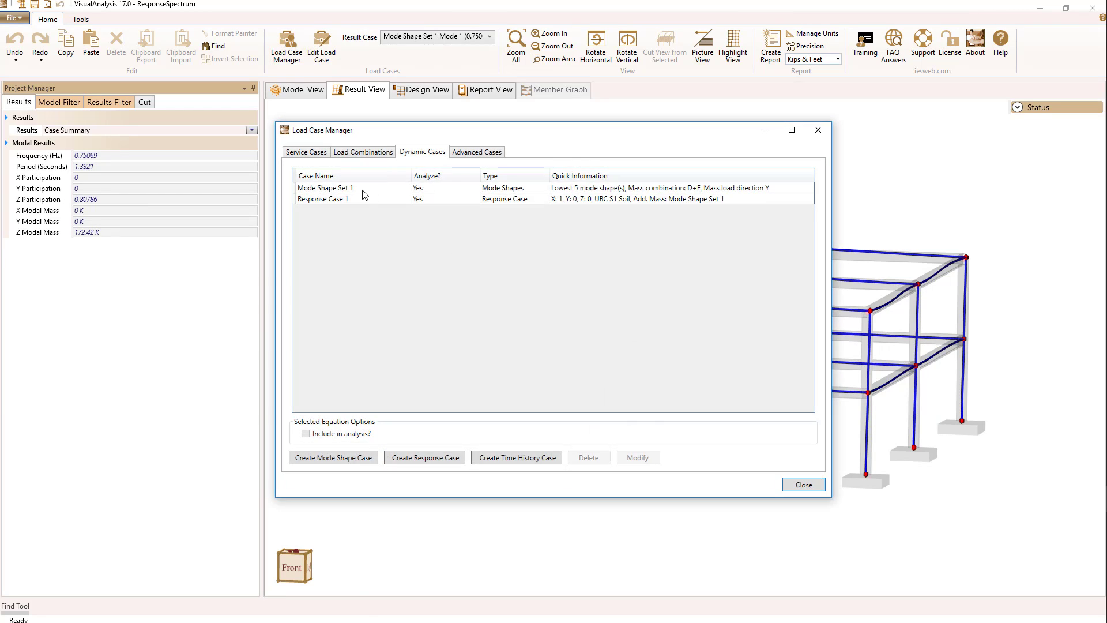
pyautogui.doubleClick(364, 192)
pyautogui.moveTo(529, 234); pyautogui.dragTo(566, 164)
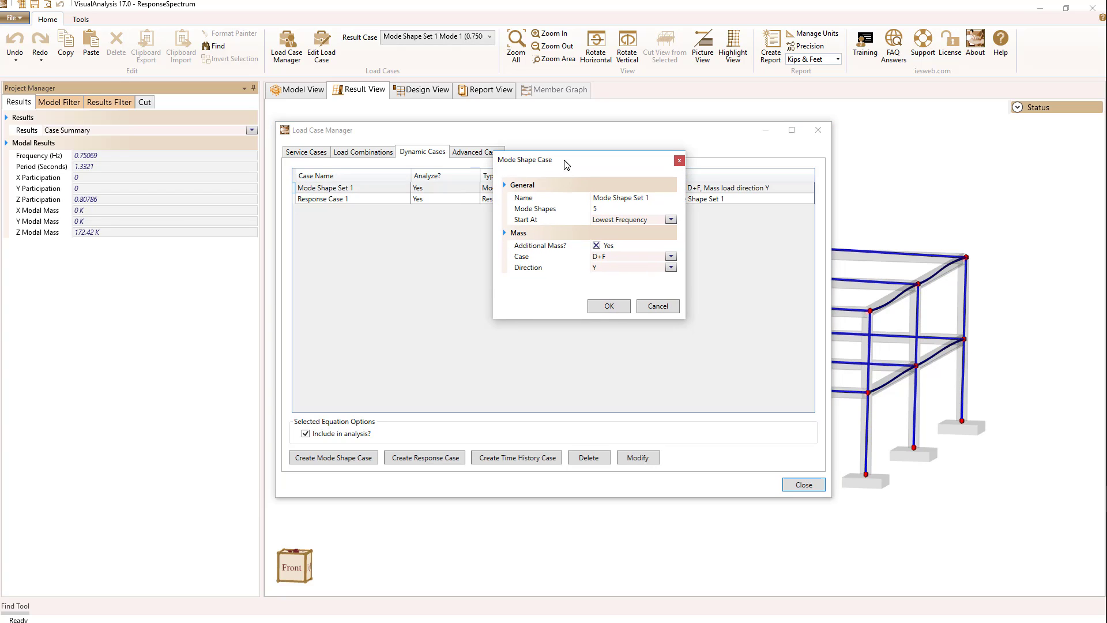
pyautogui.click(673, 221)
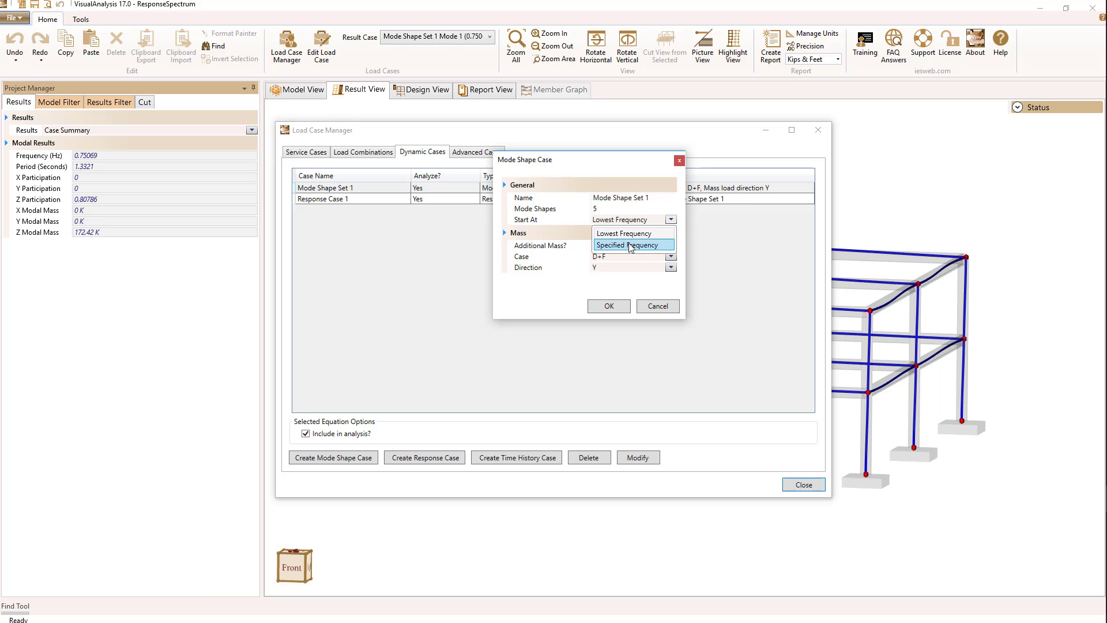
pyautogui.click(631, 246)
pyautogui.click(610, 231)
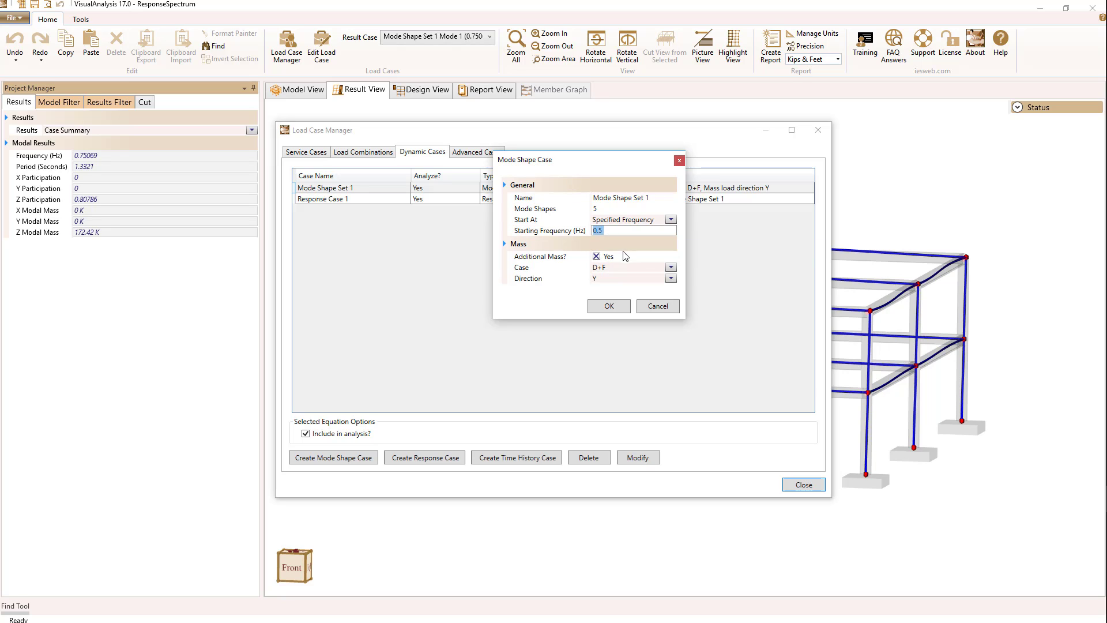
pyautogui.write('2')
pyautogui.click(611, 306)
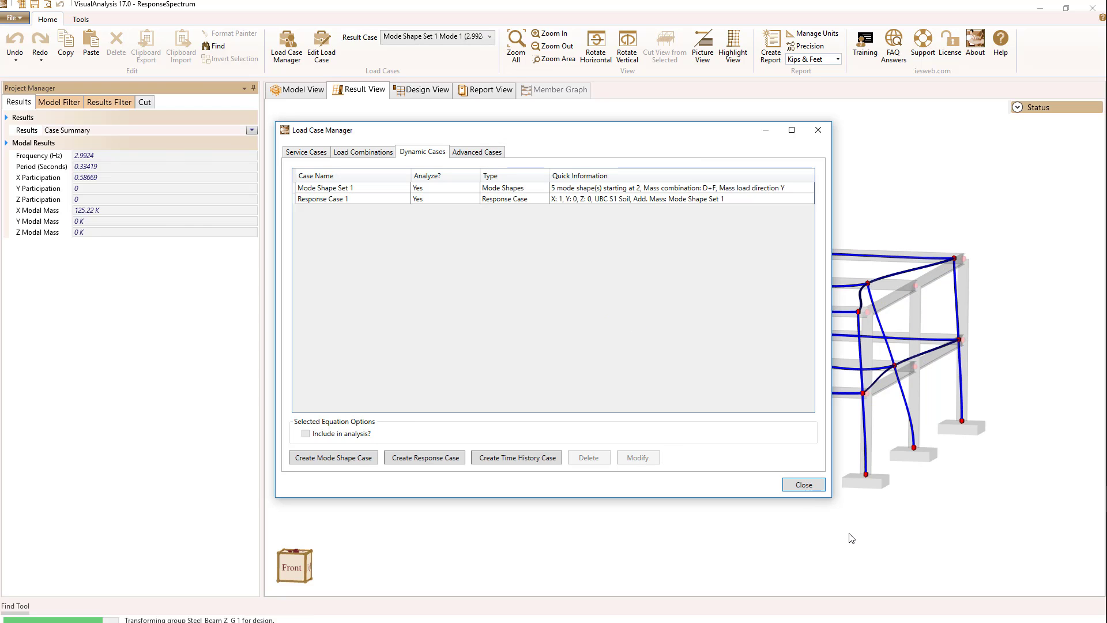
pyautogui.click(803, 484)
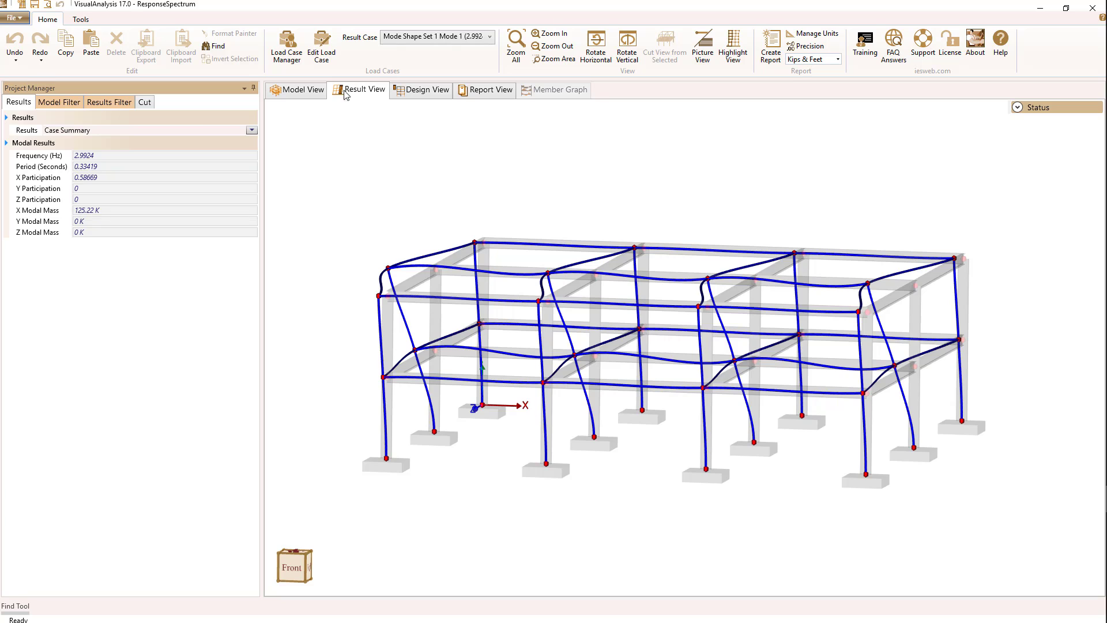
# Check the recalculated mode frequencies and the mass participation and base shear tables in the report
pyautogui.click(461, 37)
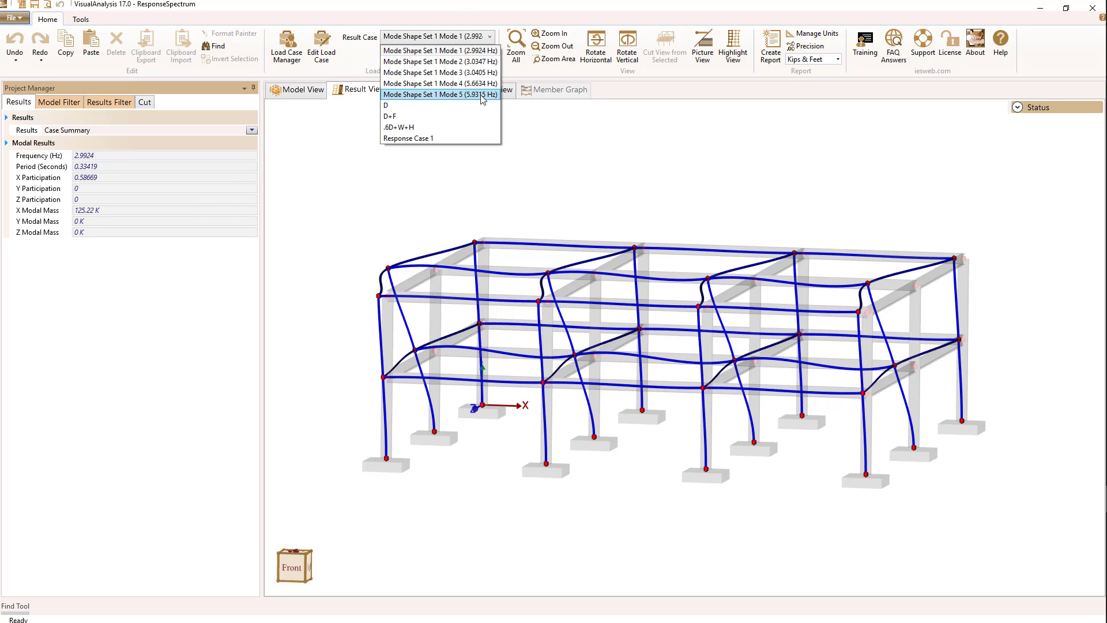
pyautogui.click(629, 159)
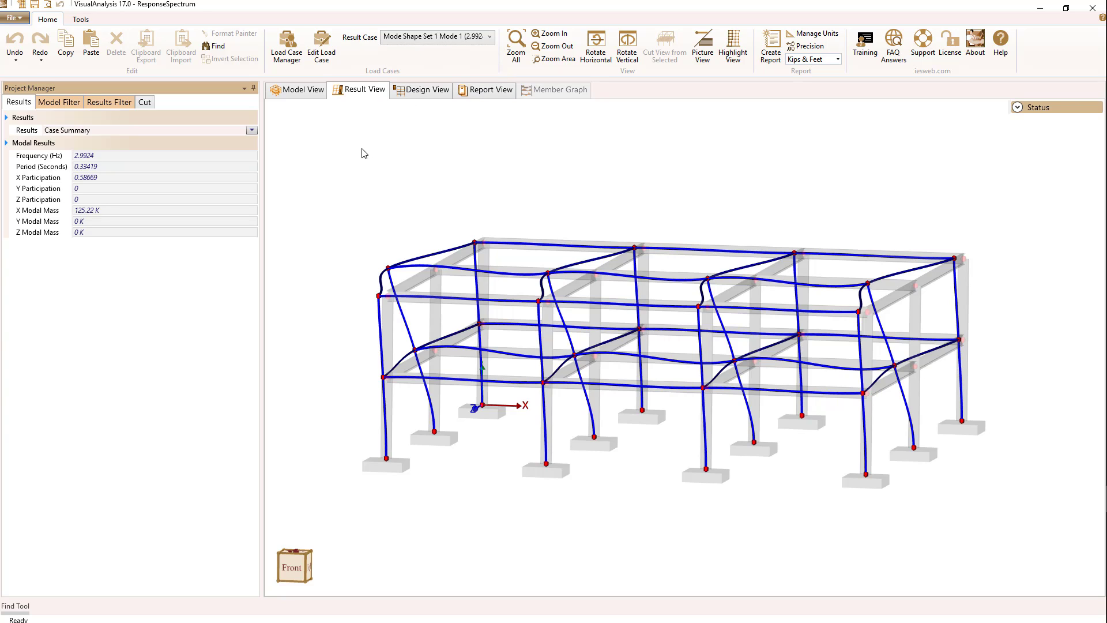
pyautogui.click(488, 91)
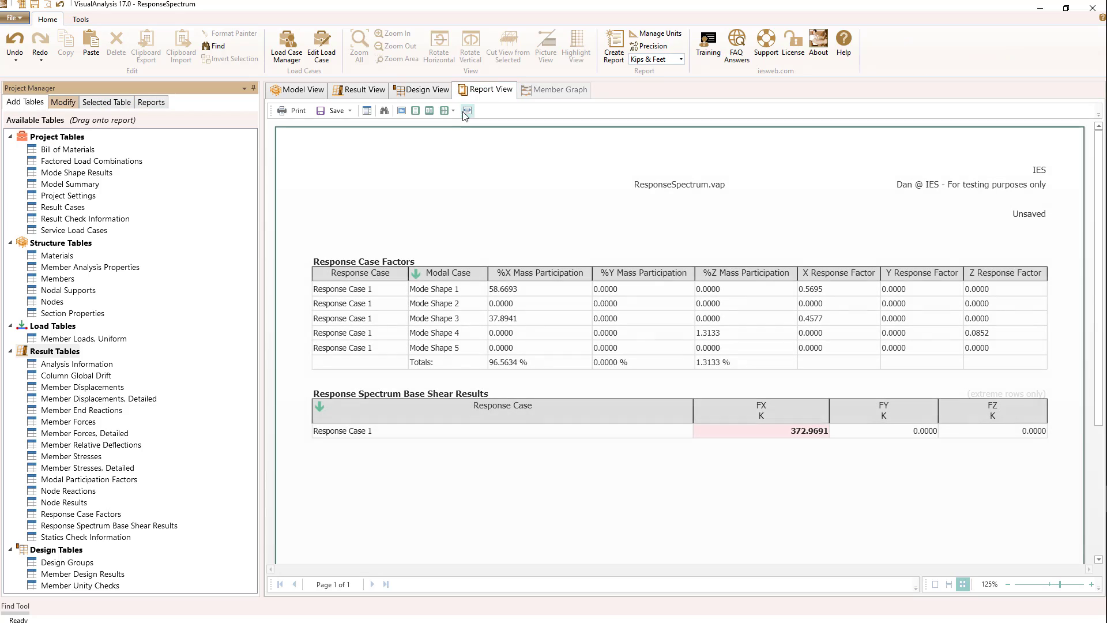